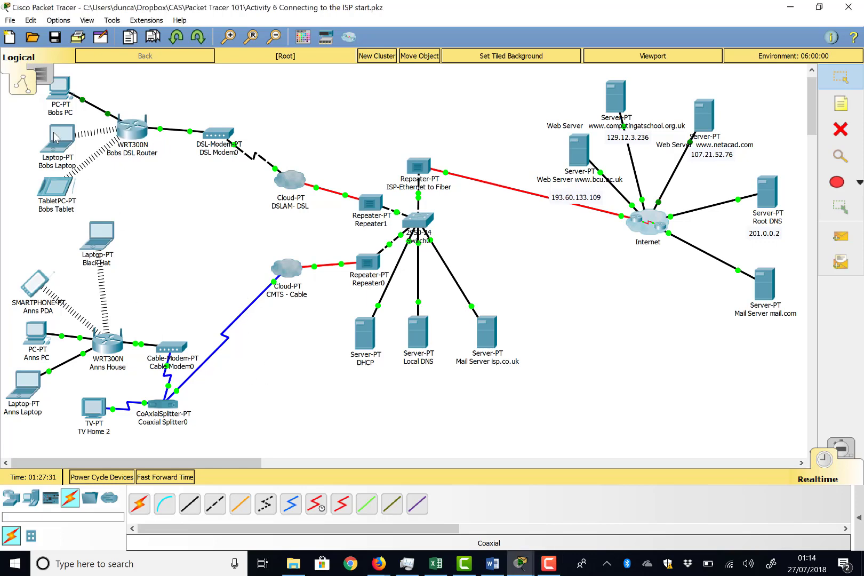
# Step: Review the two home networks and look at the setup page of Bobs DSL Router
pyautogui.moveTo(53, 133)
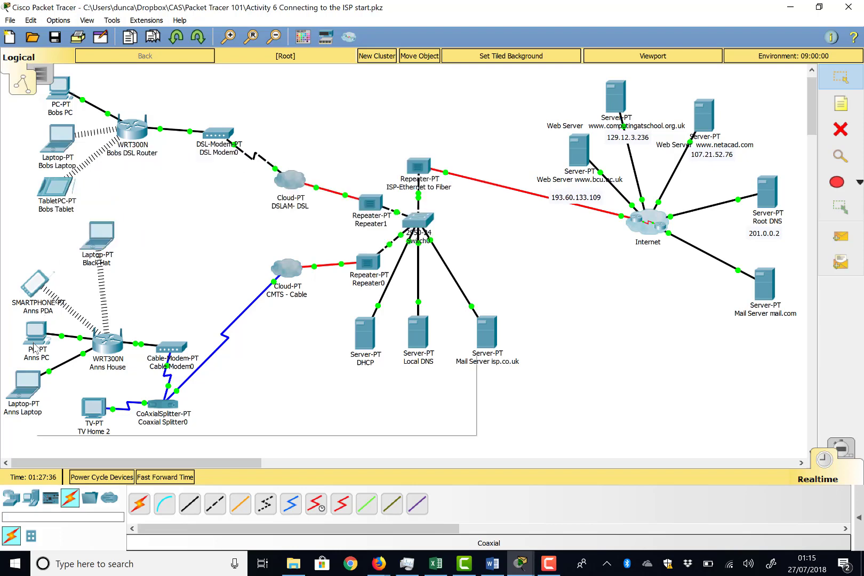
pyautogui.moveTo(34, 347)
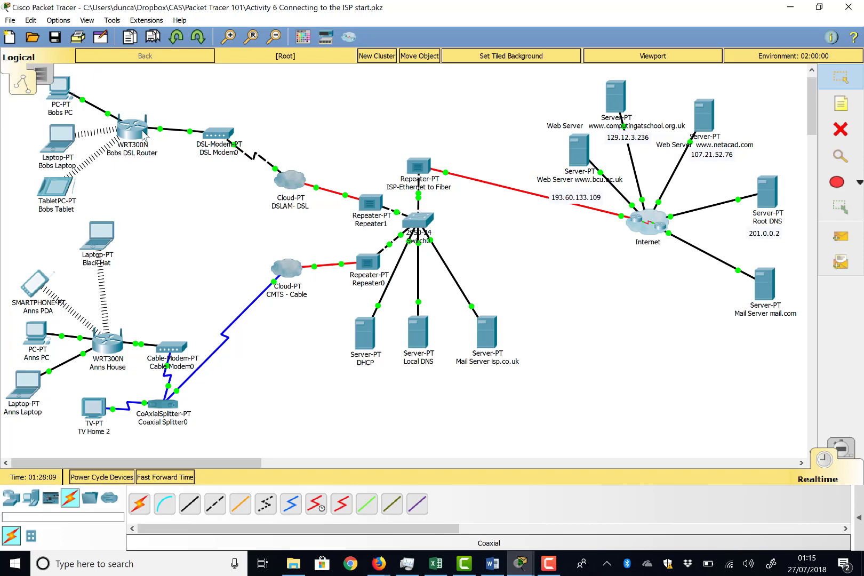
pyautogui.moveTo(144, 135)
pyautogui.moveTo(116, 346)
pyautogui.moveTo(63, 182)
pyautogui.click(142, 134)
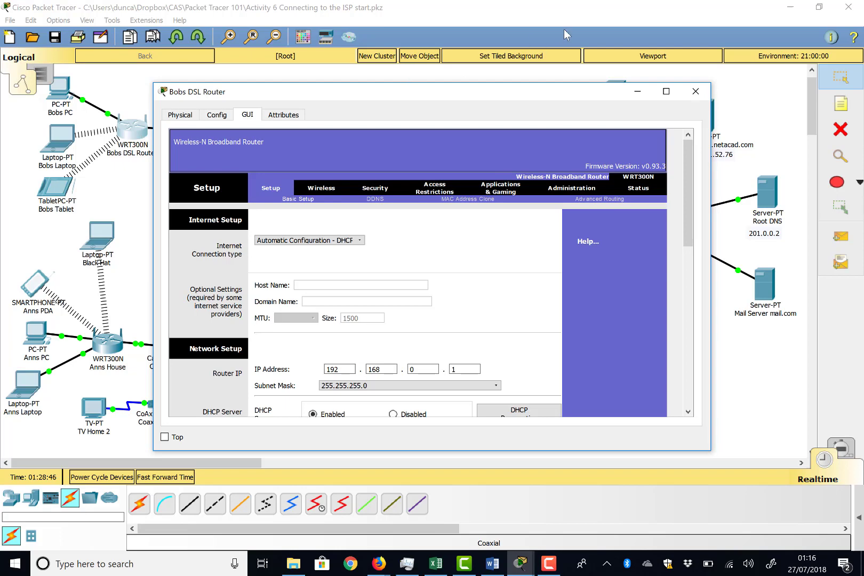
pyautogui.click(707, 92)
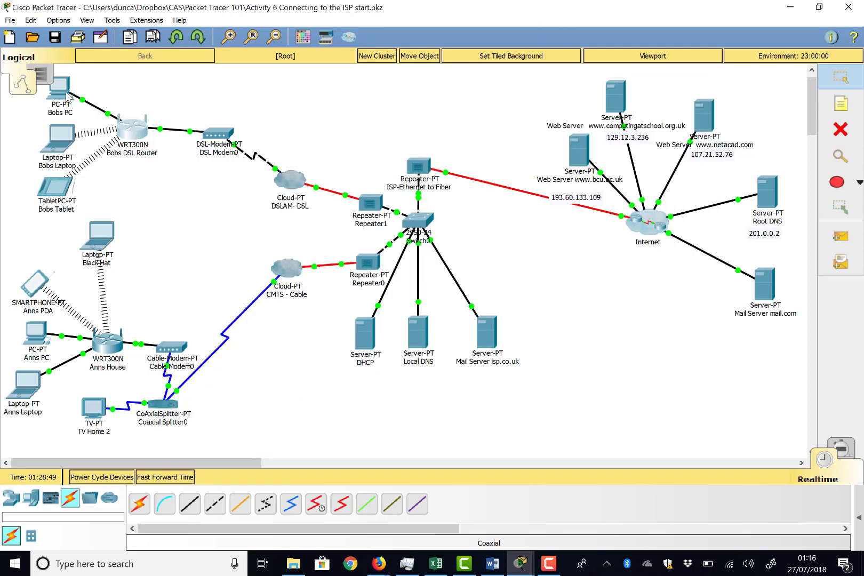
# Step: Open the desktop applications of Bobs PC
pyautogui.moveTo(70, 157)
pyautogui.click(62, 98)
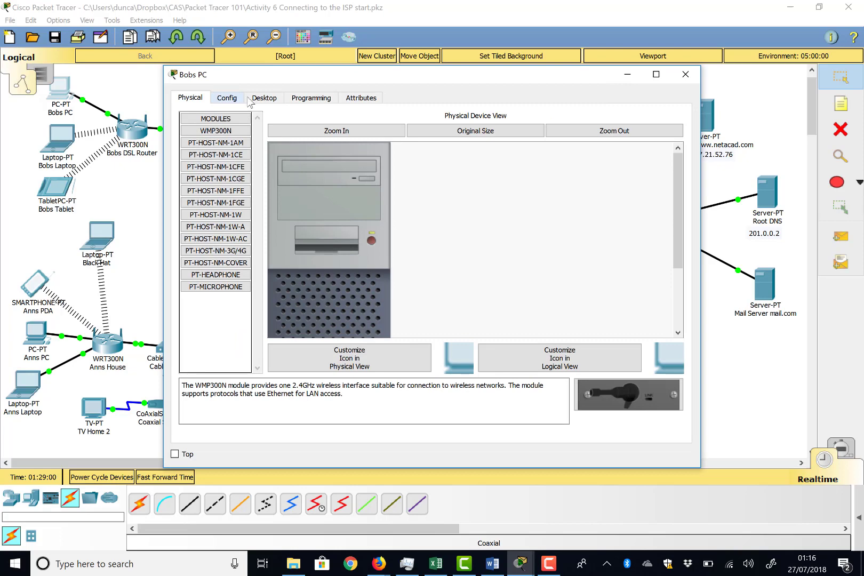
pyautogui.click(265, 97)
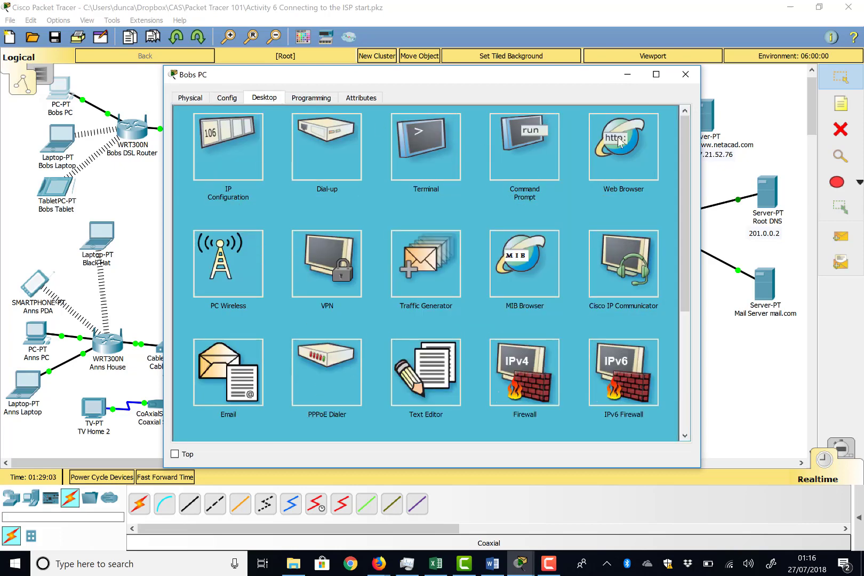
pyautogui.click(635, 142)
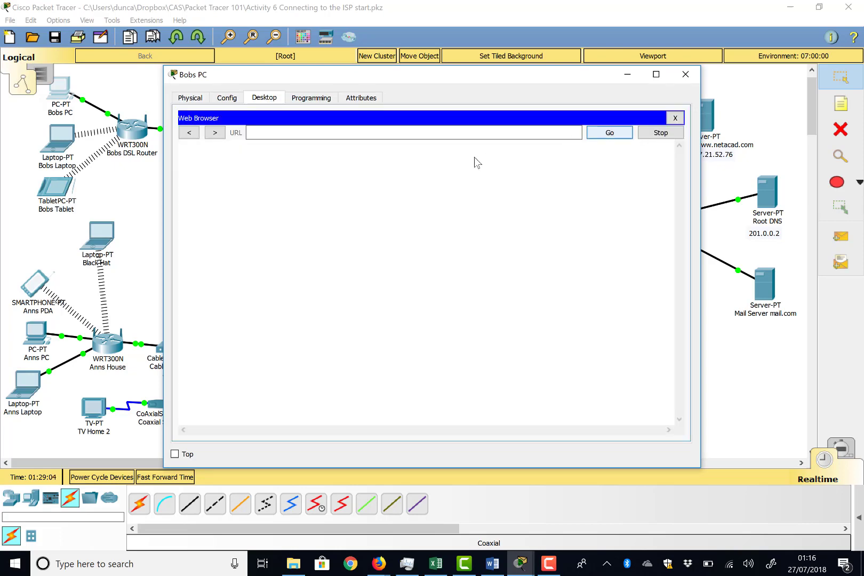
pyautogui.click(291, 133)
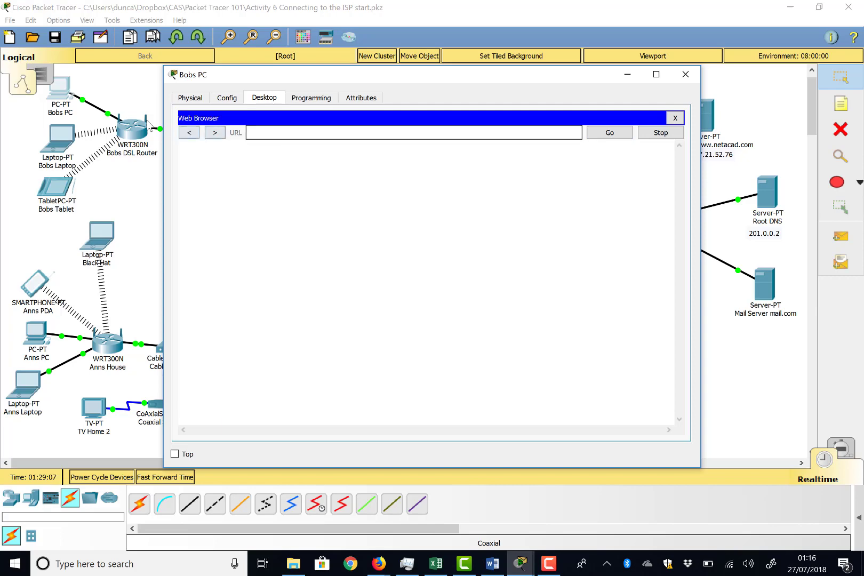
pyautogui.click(231, 100)
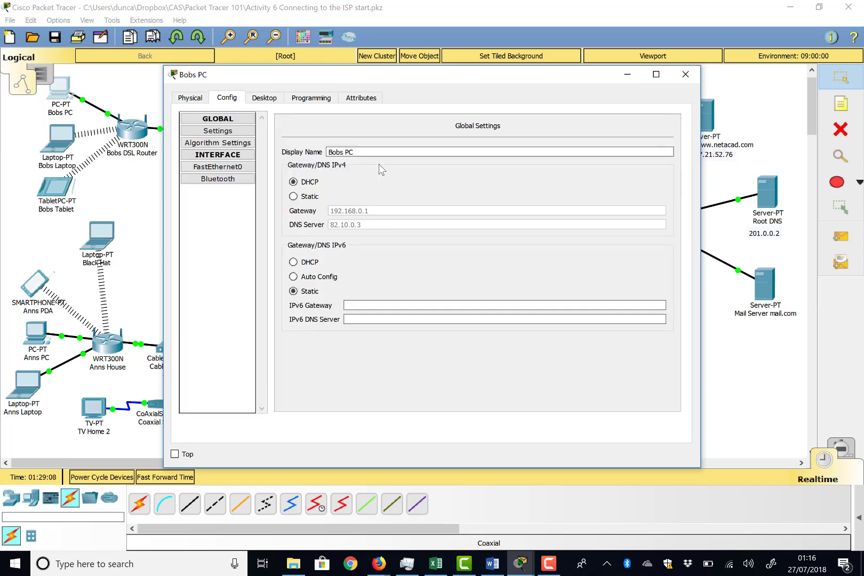
pyautogui.click(264, 98)
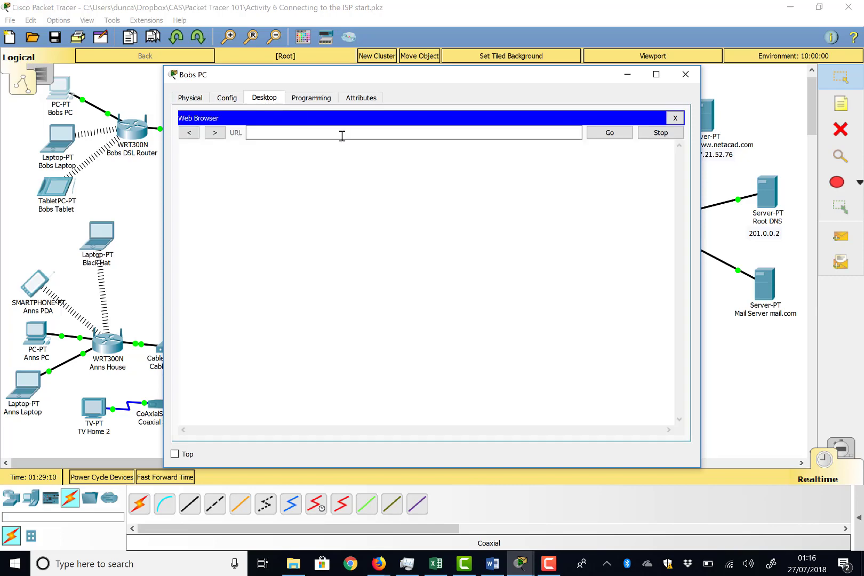
pyautogui.click(674, 118)
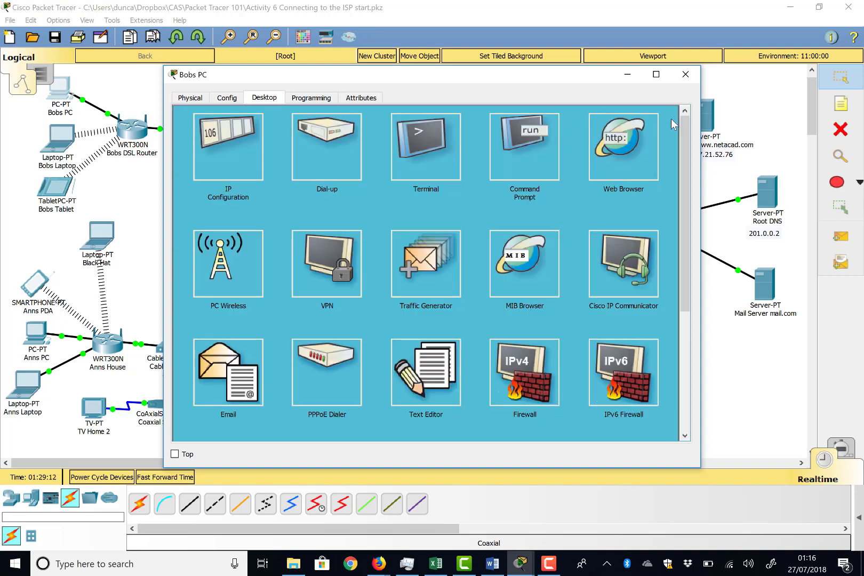
pyautogui.click(530, 161)
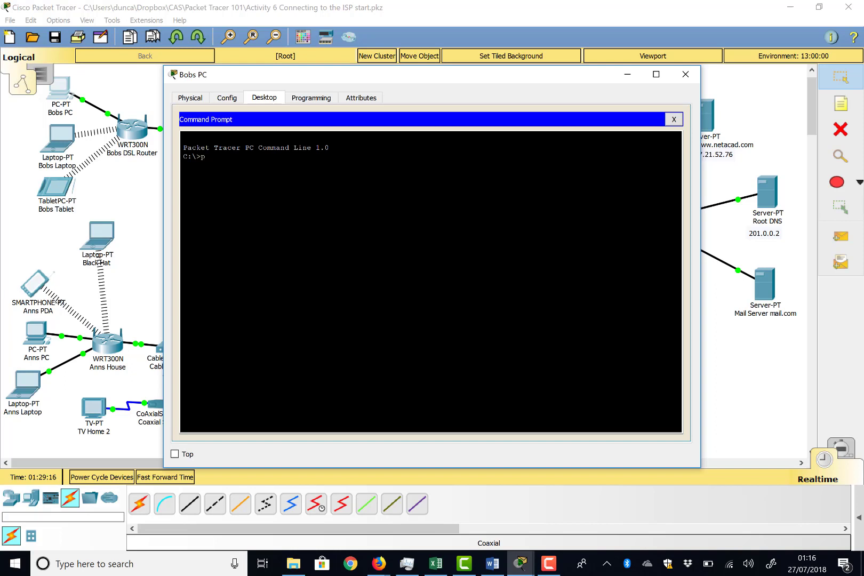
pyautogui.write('ping www.bcu.ac.uk')
pyautogui.press('Return')
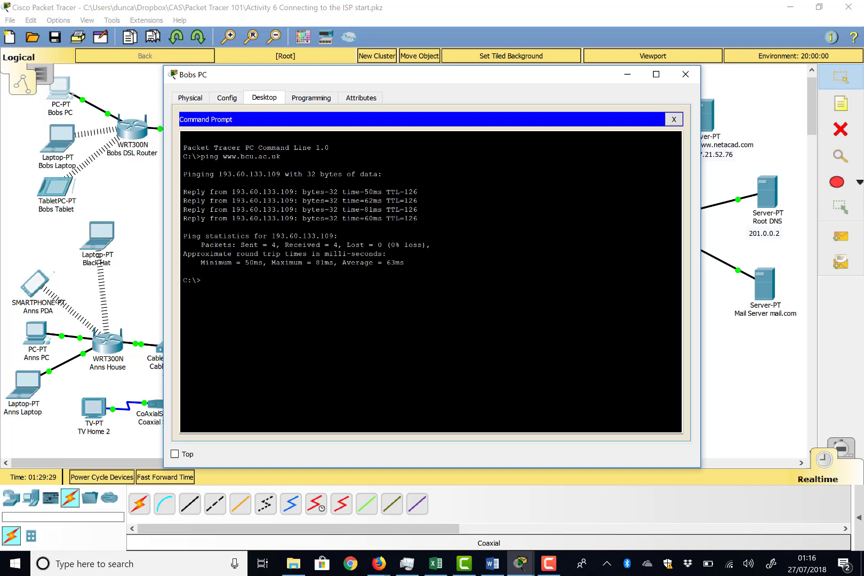
# Step: Switch to simulation mode and filter the event list so that only ICMP events are visible
pyautogui.click(841, 451)
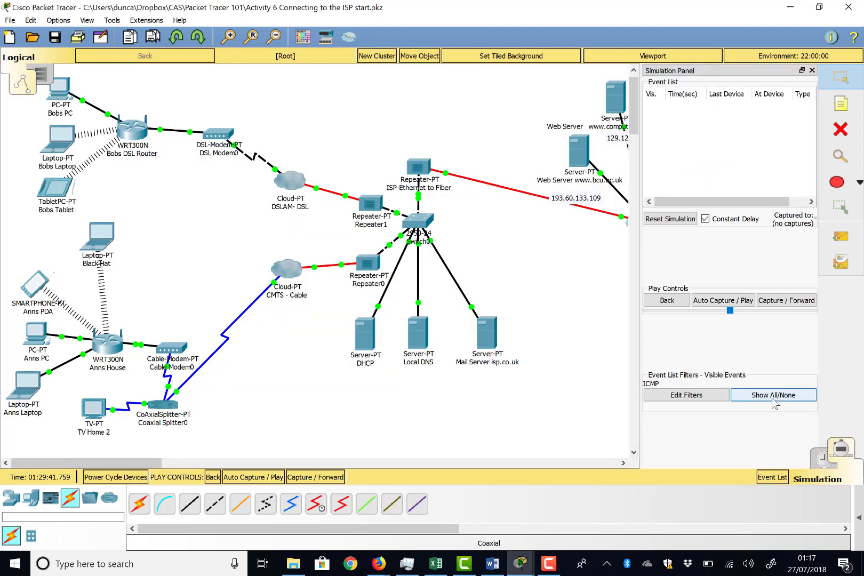
pyautogui.click(774, 401)
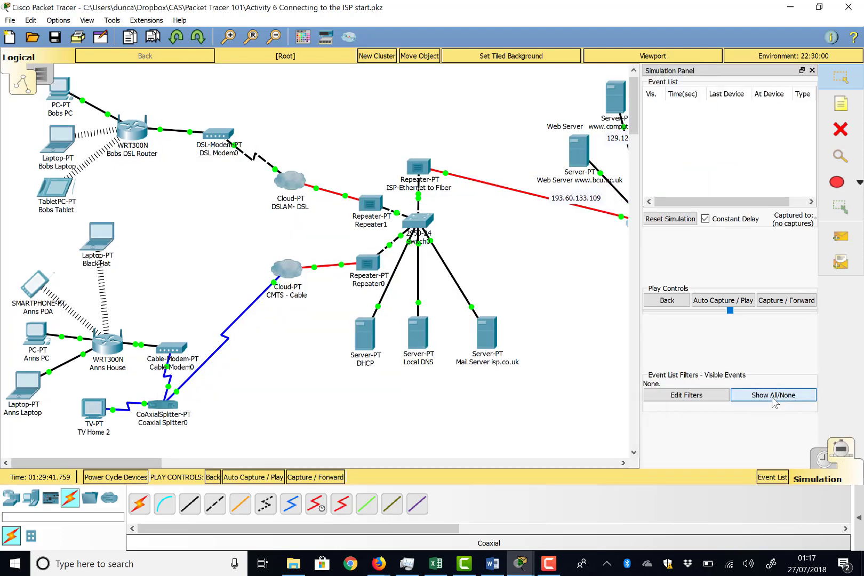
pyautogui.click(667, 395)
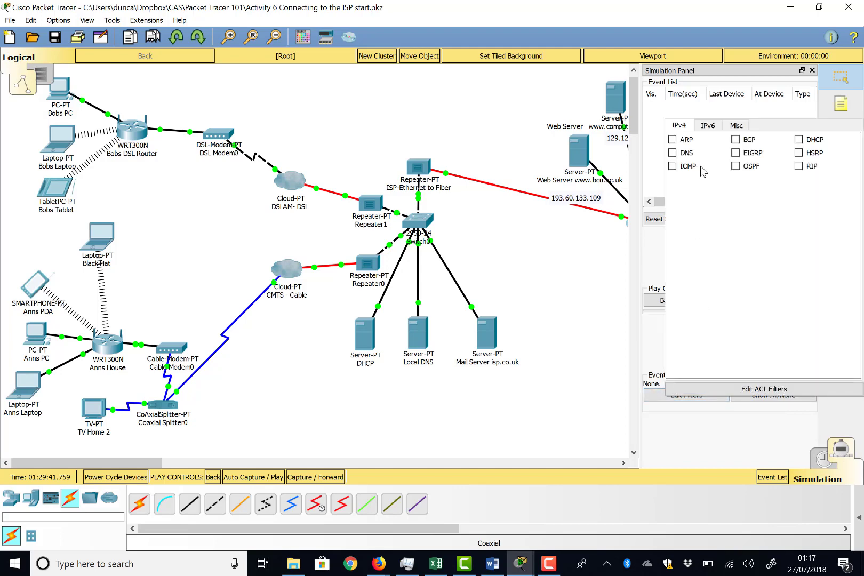
pyautogui.click(685, 170)
pyautogui.click(674, 166)
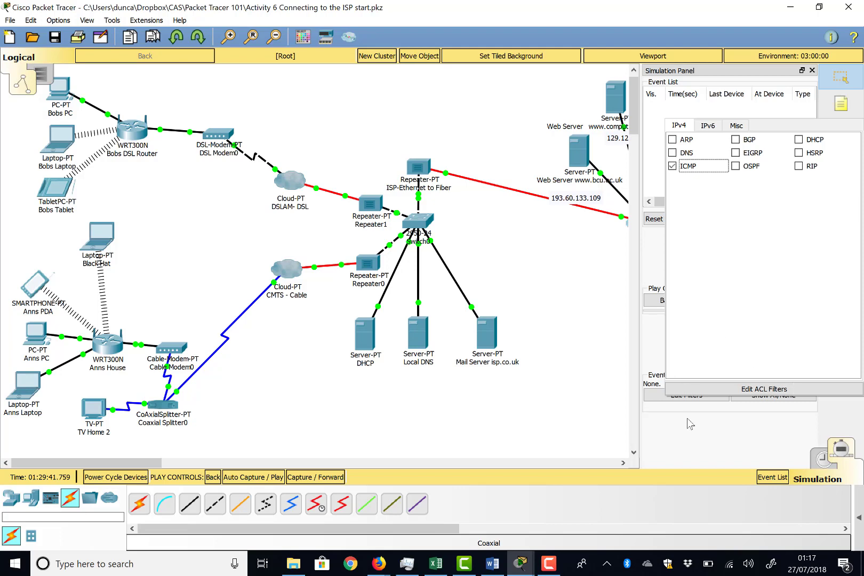
pyautogui.click(687, 419)
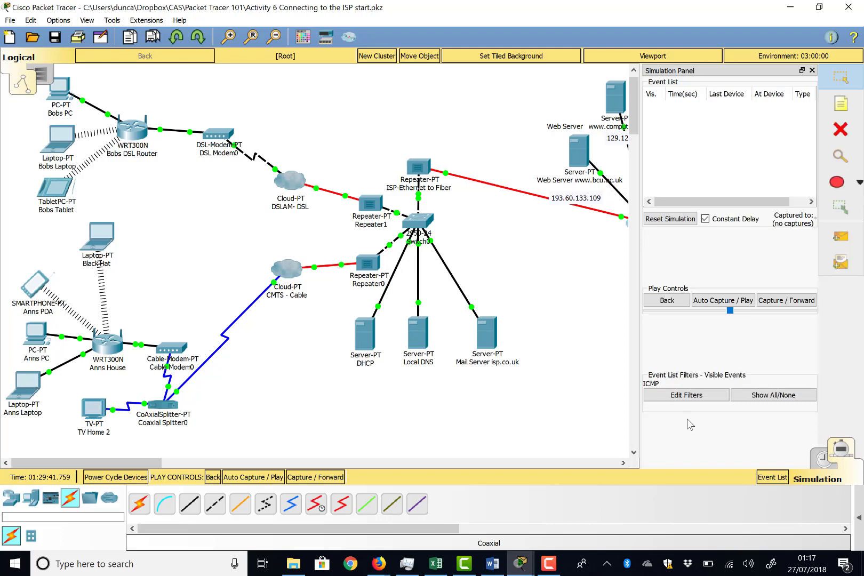
pyautogui.click(56, 89)
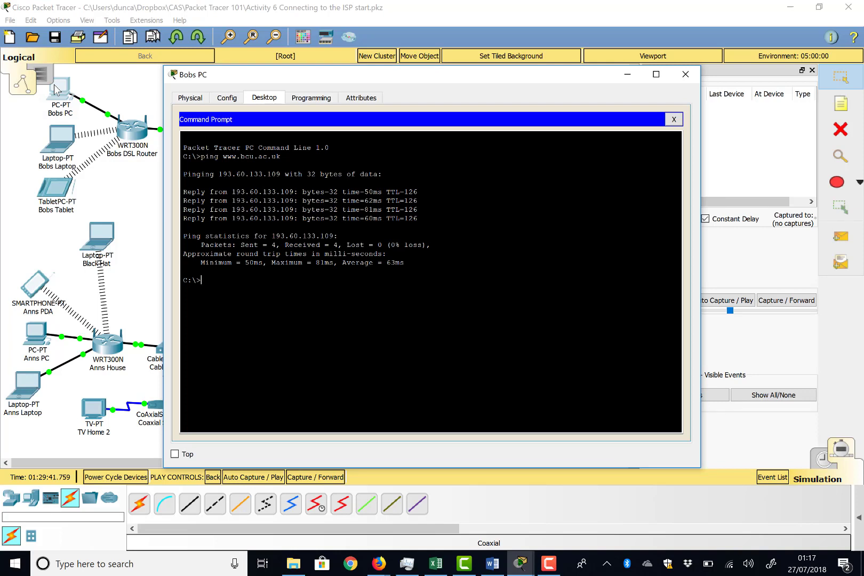
pyautogui.press('Up')
pyautogui.press('Return')
pyautogui.moveTo(322, 79); pyautogui.dragTo(308, 347)
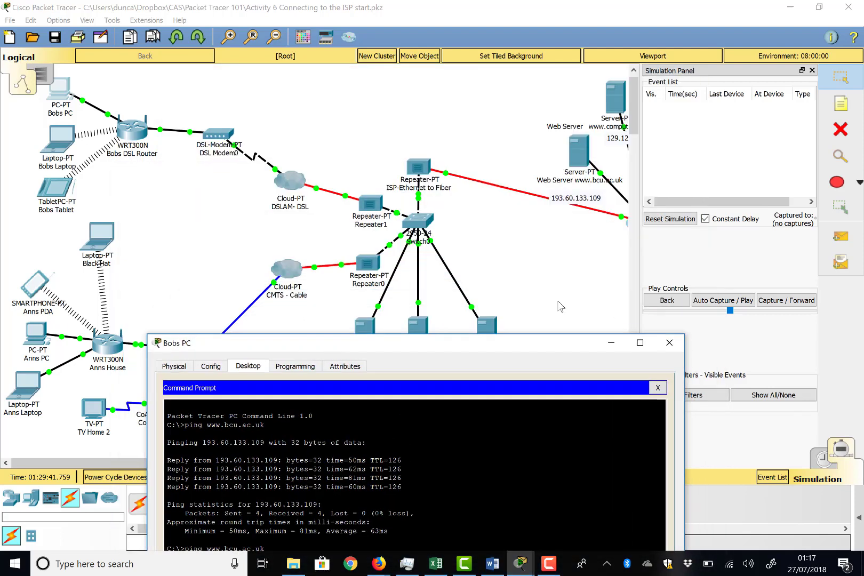
pyautogui.click(775, 300)
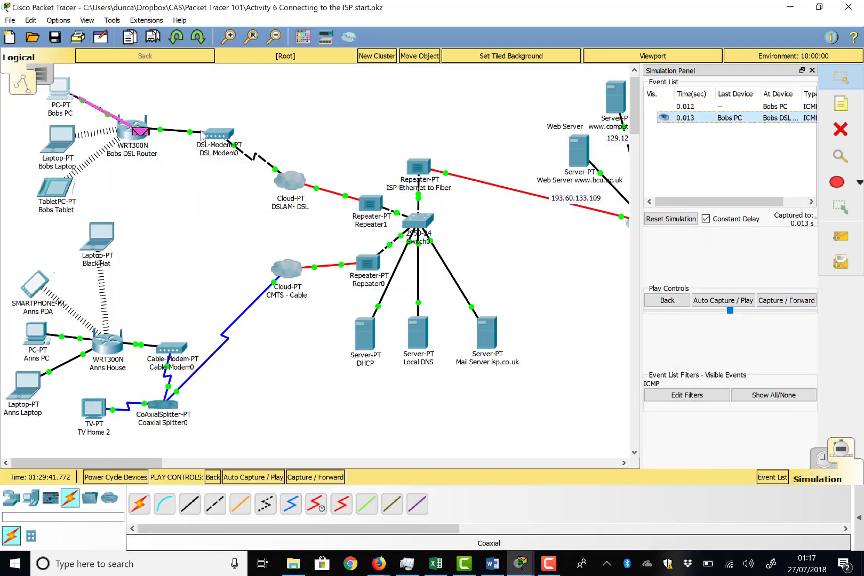
# Step: Inspect the source and destination IP in the inbound PDU details of the packet at Bobs DSL Router
pyautogui.click(141, 135)
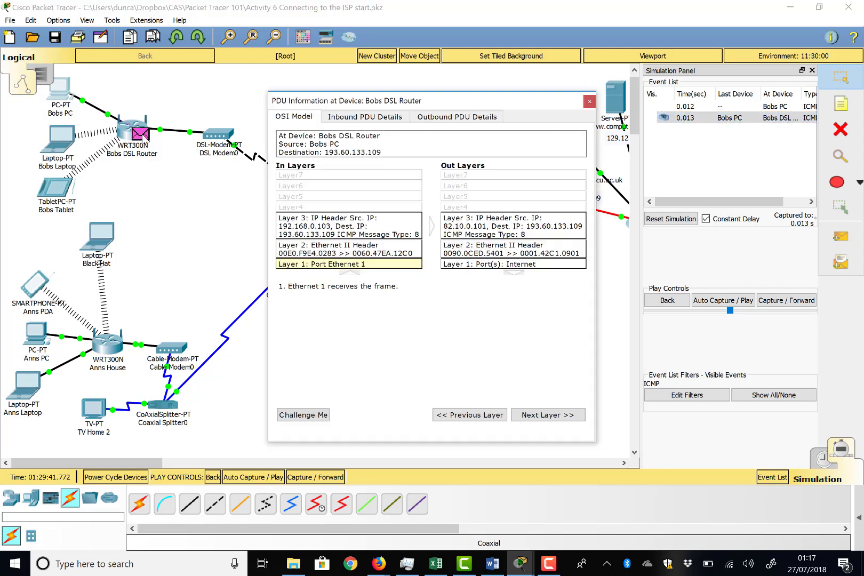
pyautogui.click(359, 118)
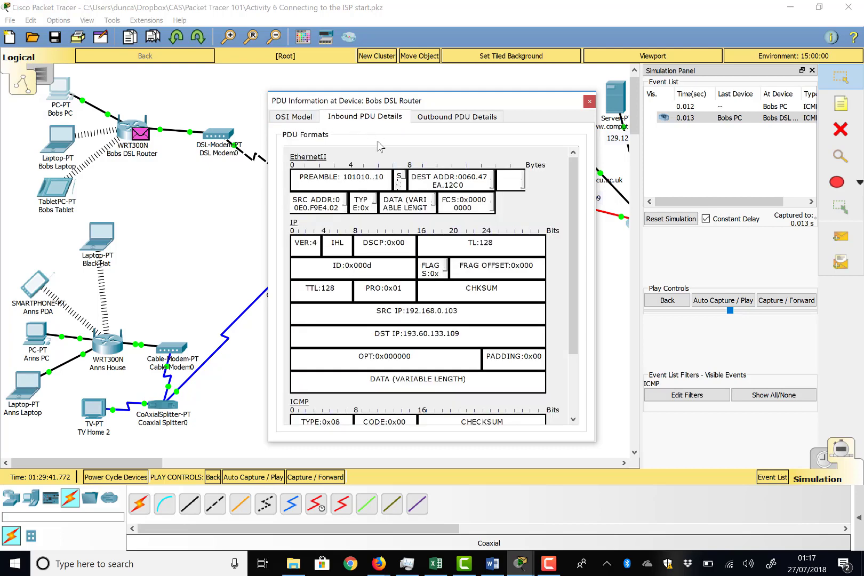
pyautogui.scroll(-1, 390, 286)
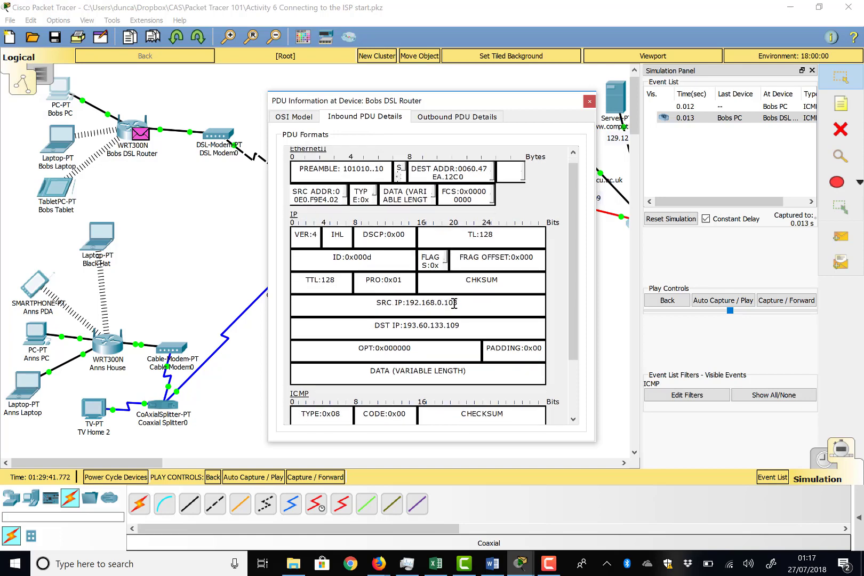
pyautogui.click(61, 95)
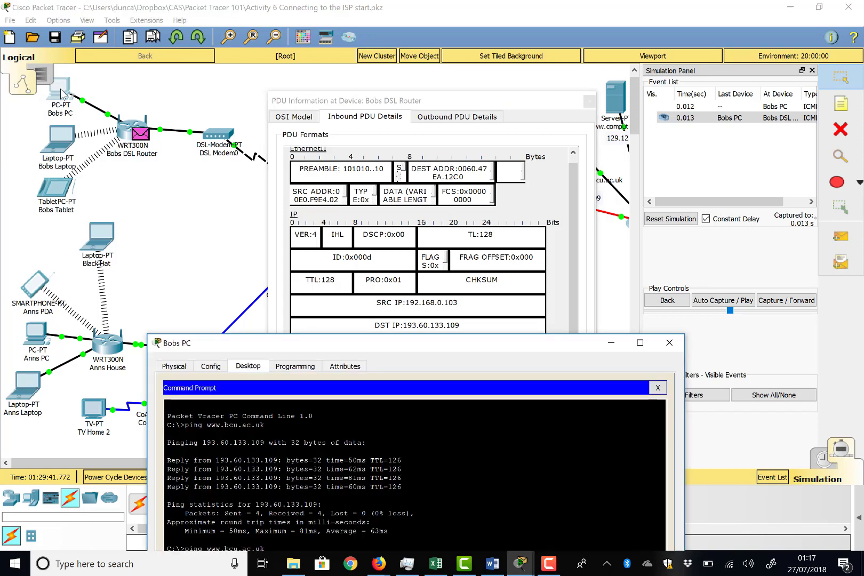
pyautogui.click(193, 113)
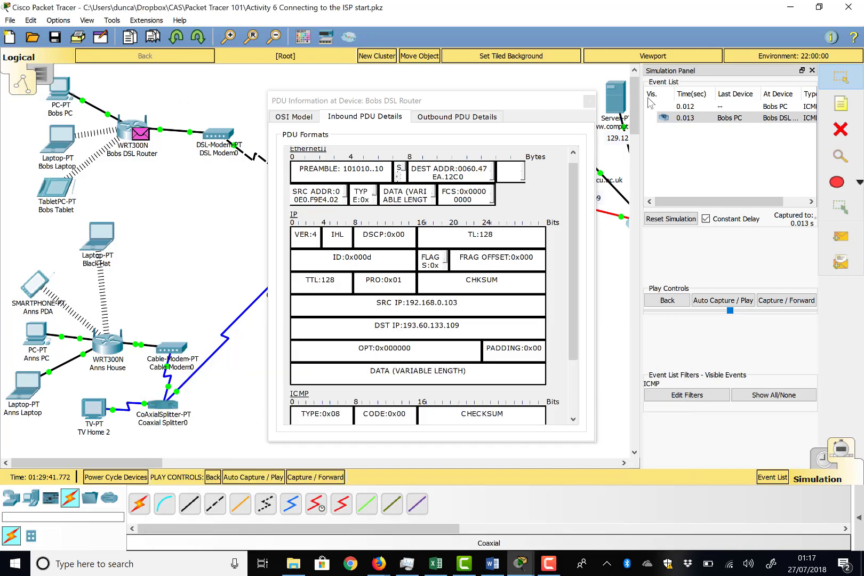
pyautogui.click(439, 107)
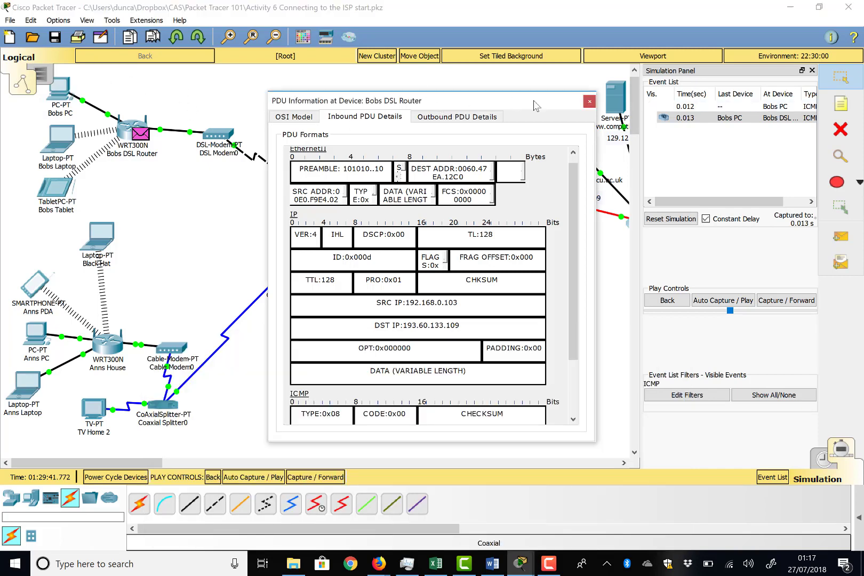
pyautogui.click(589, 101)
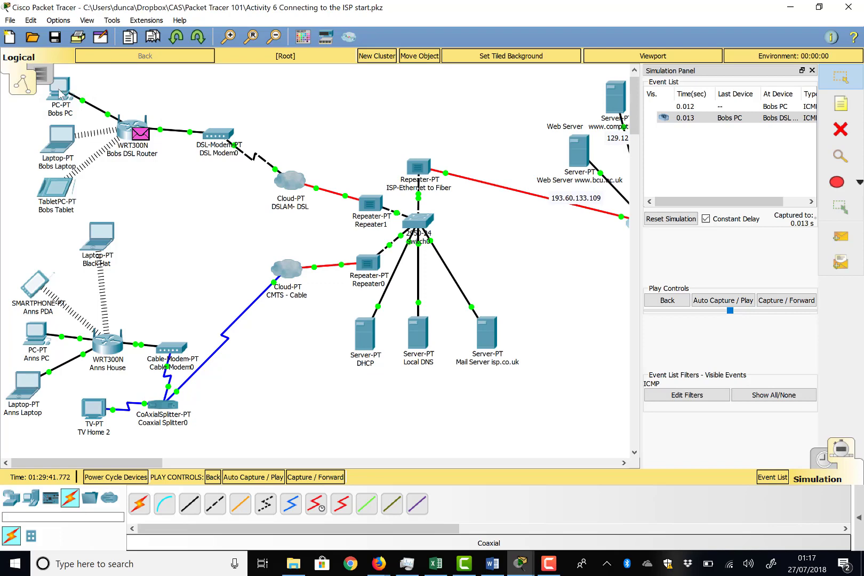
pyautogui.moveTo(61, 98)
pyautogui.hscroll(3, 540, 258)
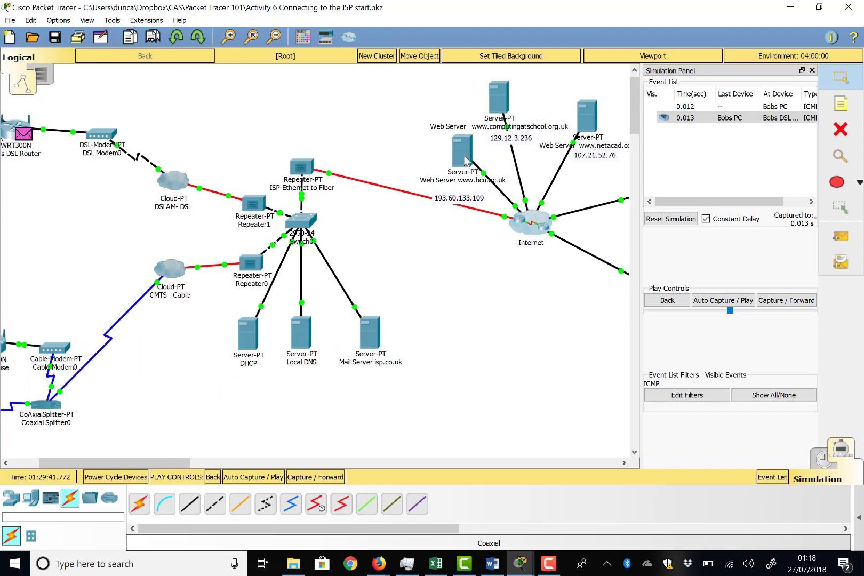
pyautogui.moveTo(466, 161)
pyautogui.click(21, 133)
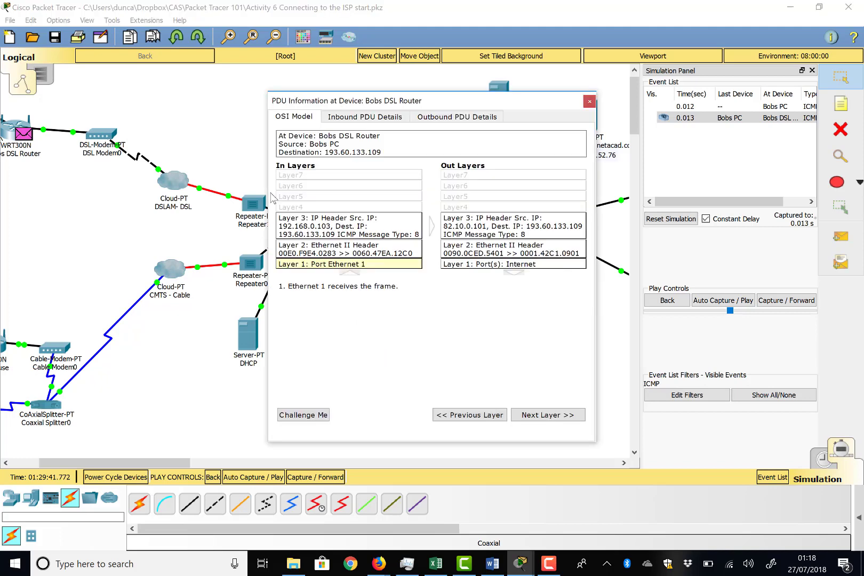
pyautogui.click(364, 117)
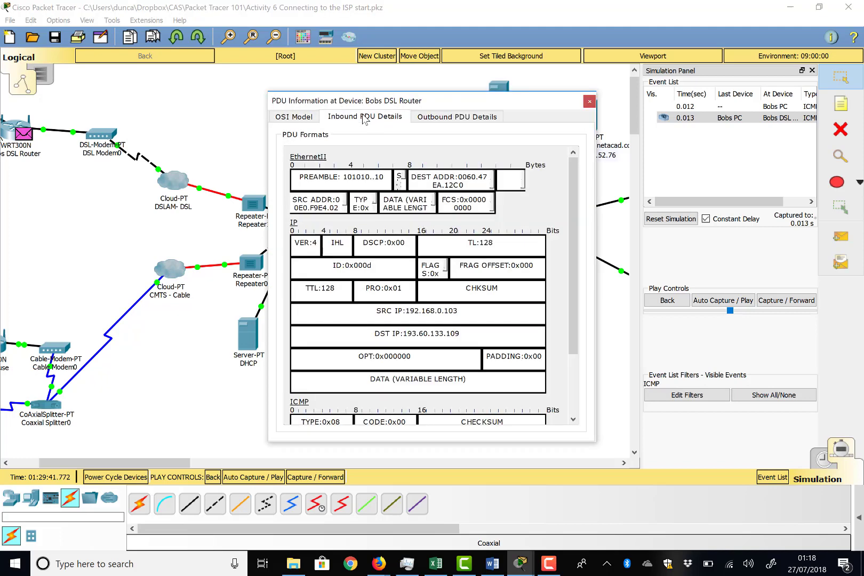
pyautogui.scroll(-1, 411, 309)
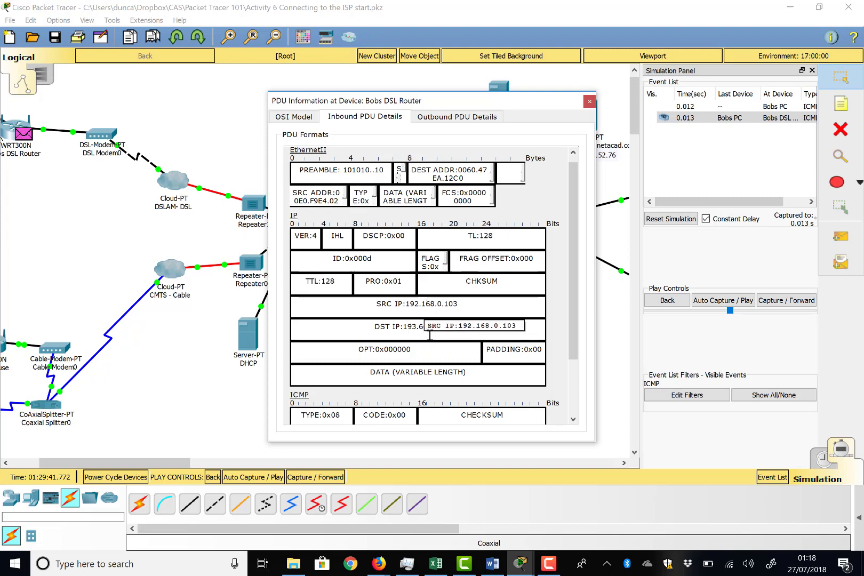
pyautogui.click(452, 123)
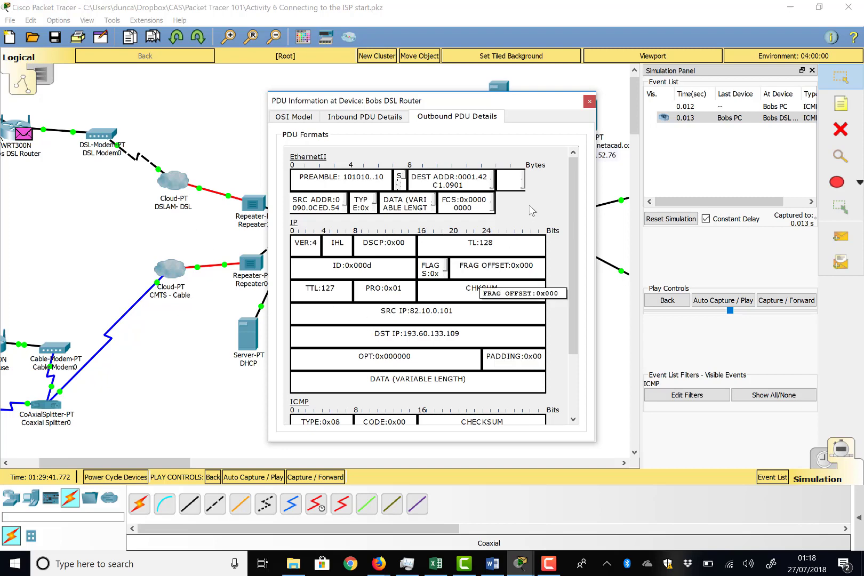
pyautogui.click(589, 100)
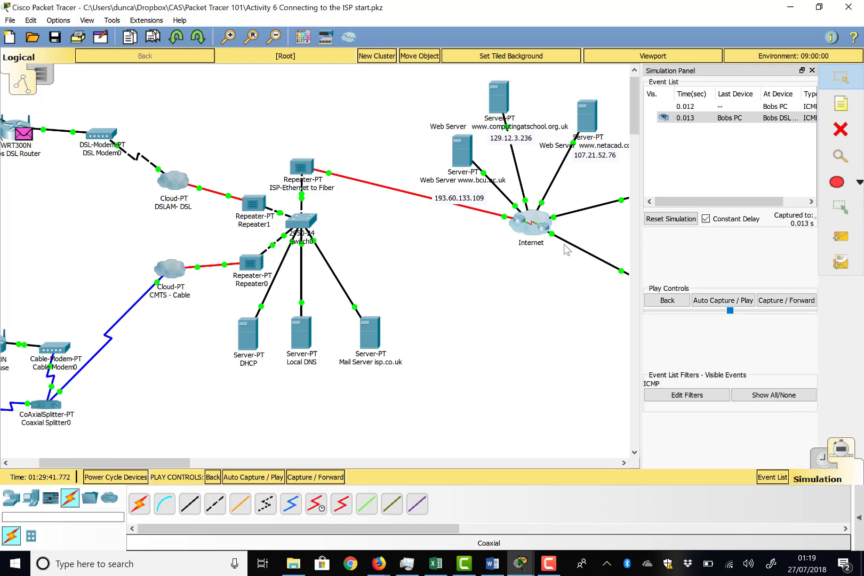
pyautogui.click(780, 303)
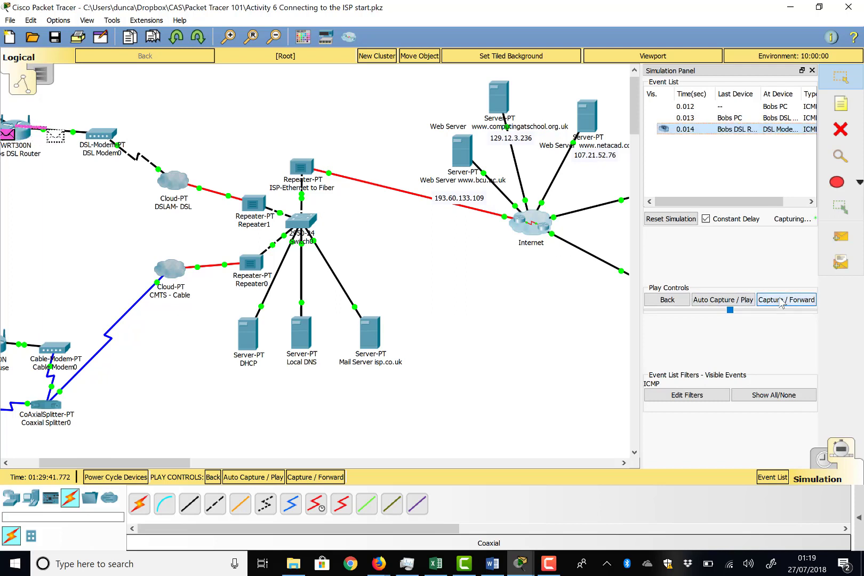
pyautogui.click(780, 303)
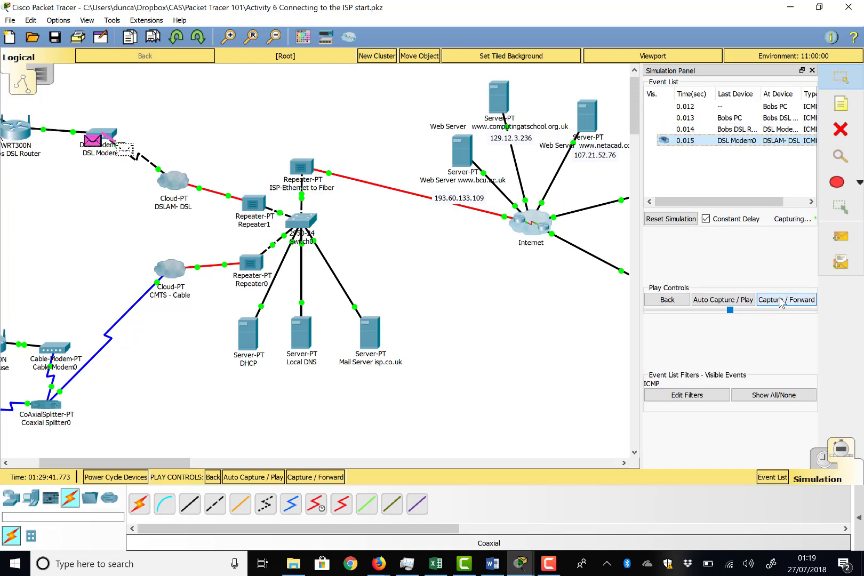
pyautogui.click(780, 302)
pyautogui.click(781, 302)
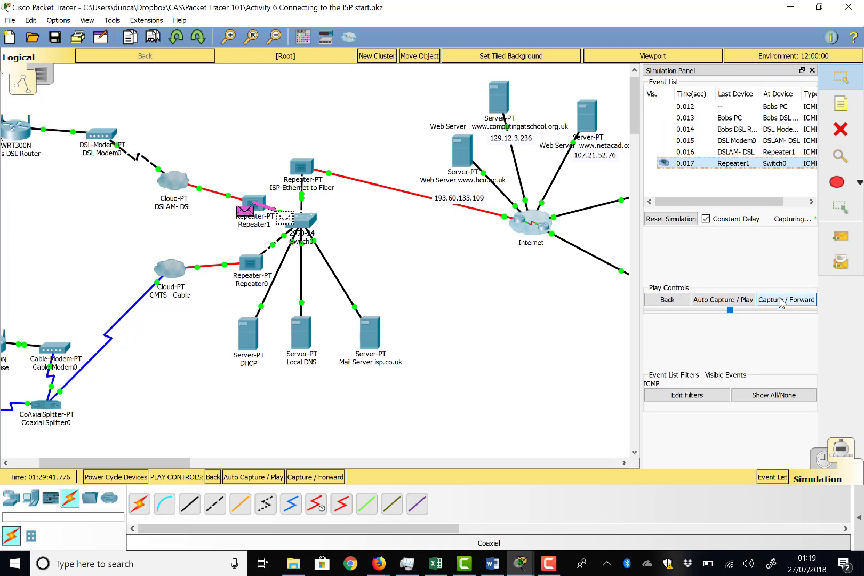
pyautogui.click(780, 302)
pyautogui.click(780, 302)
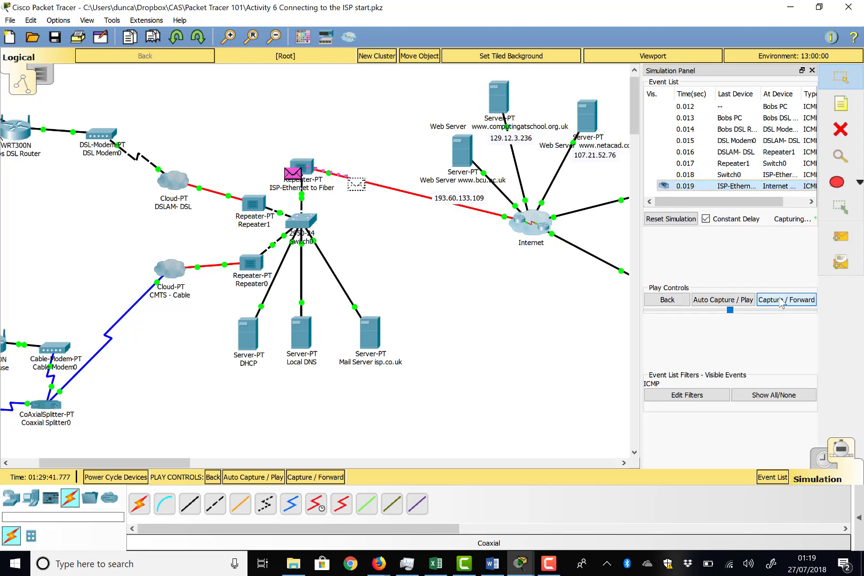
pyautogui.click(780, 302)
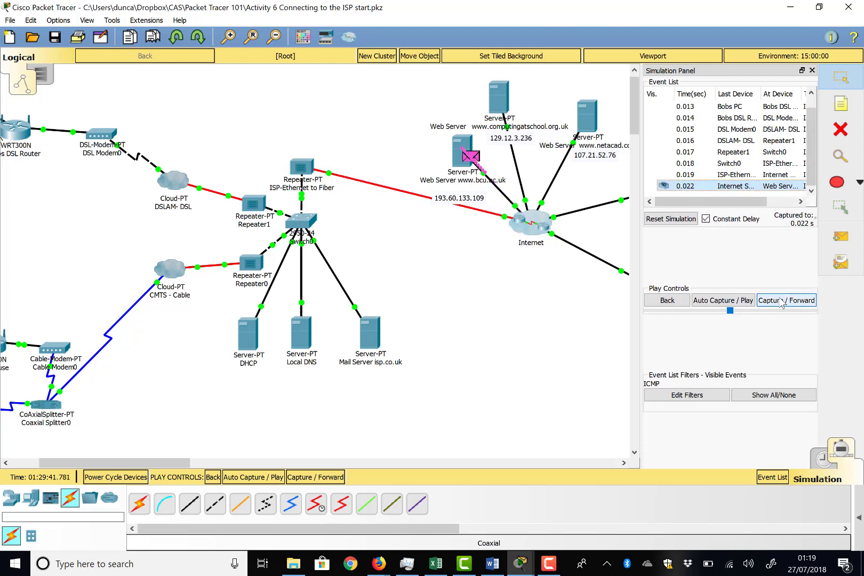
pyautogui.click(781, 302)
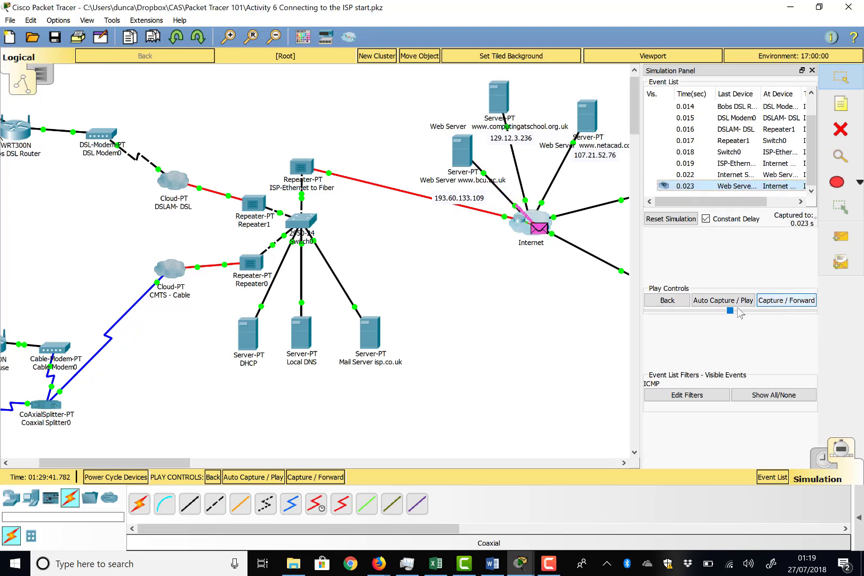
# Step: Inspect the source and destination IP in the inbound PDU details of the reply packet at the Internet cloud
pyautogui.click(538, 232)
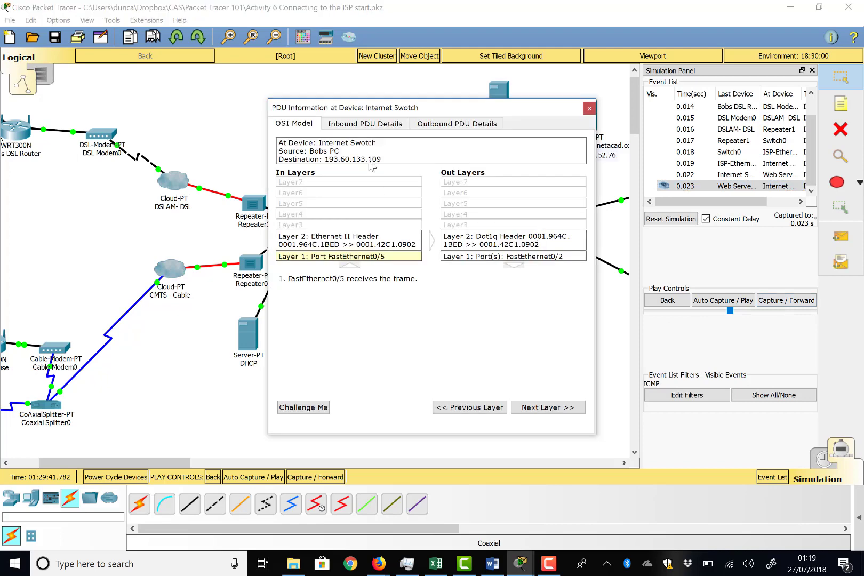
pyautogui.click(373, 124)
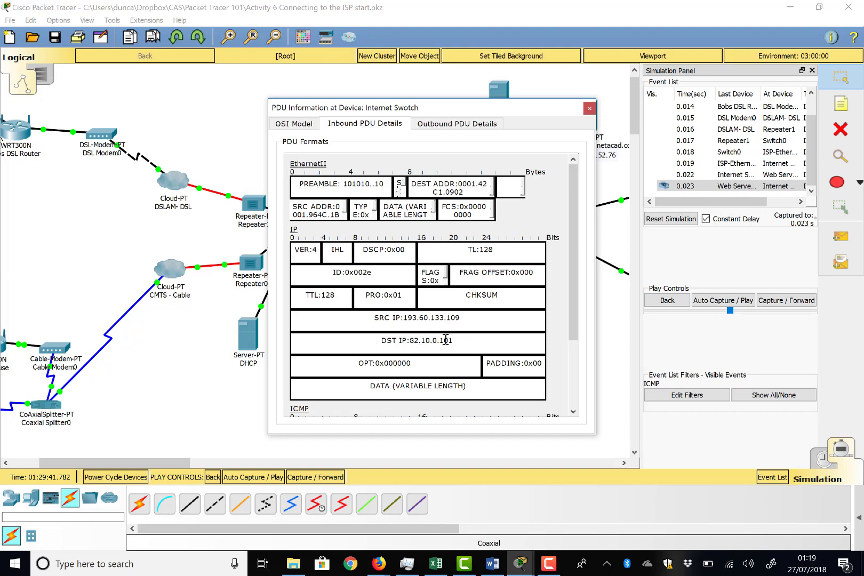
pyautogui.click(589, 109)
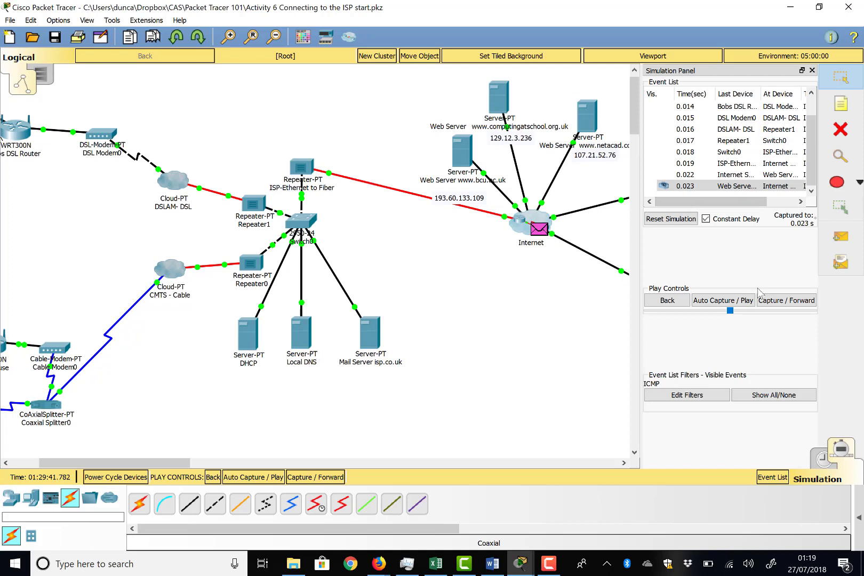
# Step: Advance the capture hop by hop until the reply packet gets from the Internet cloud back to Bobs DSL Router
pyautogui.click(766, 300)
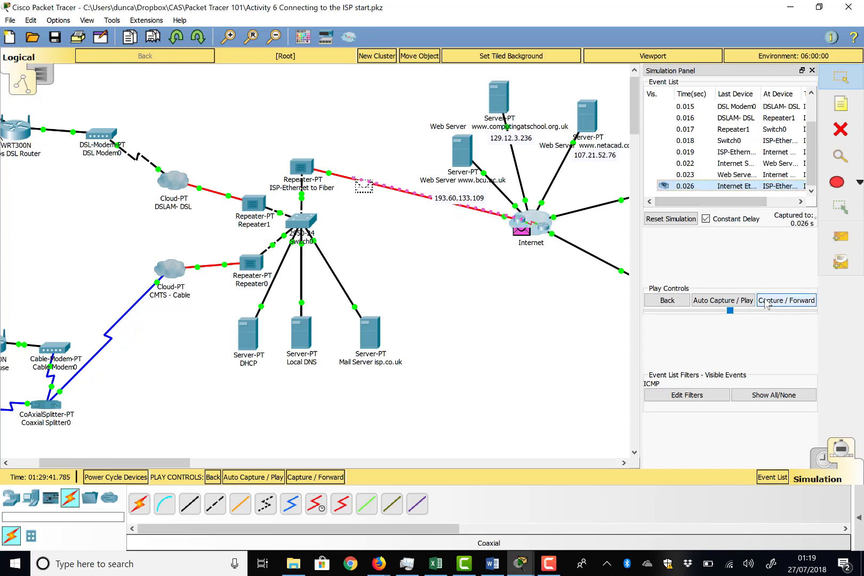
pyautogui.click(766, 301)
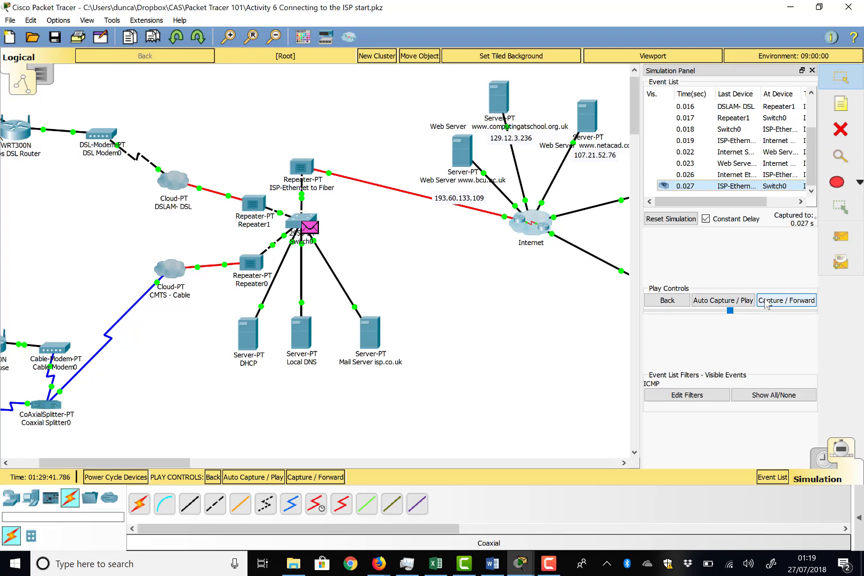
pyautogui.hscroll(-2, 611, 304)
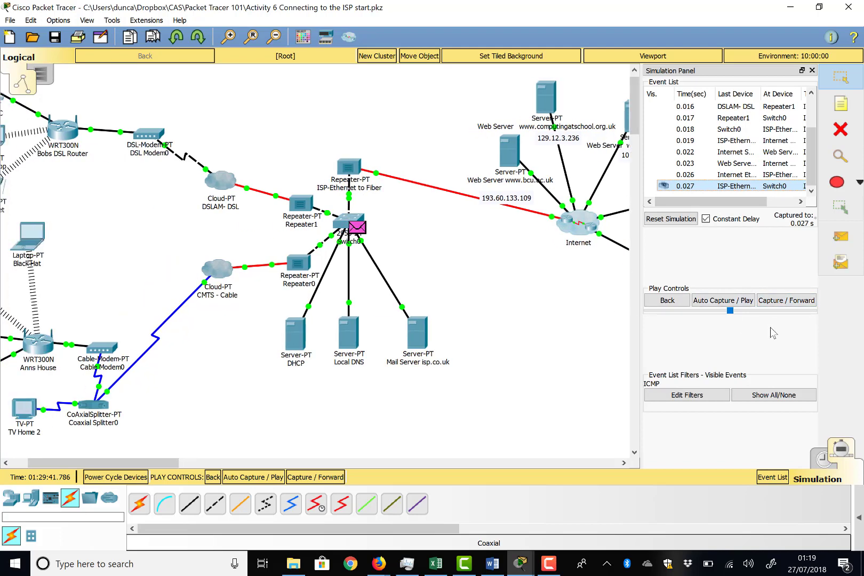
pyautogui.click(793, 301)
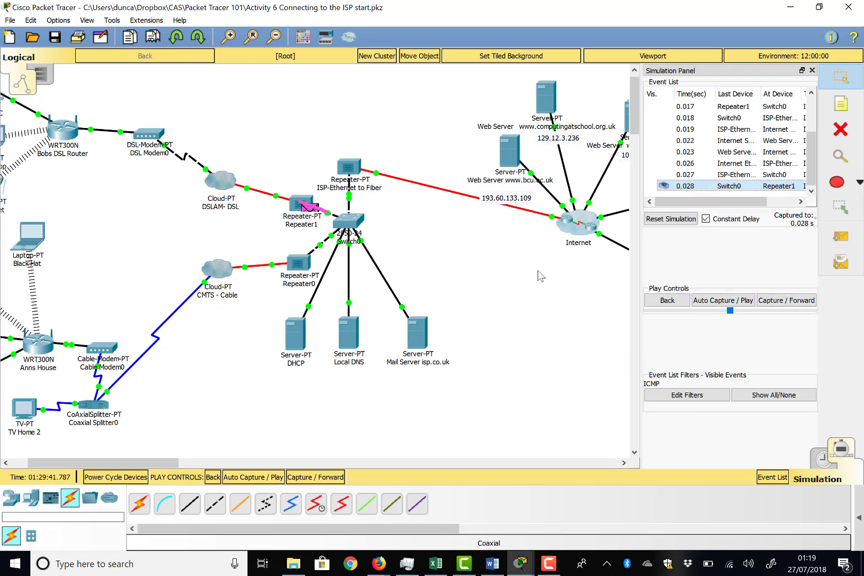
pyautogui.click(788, 302)
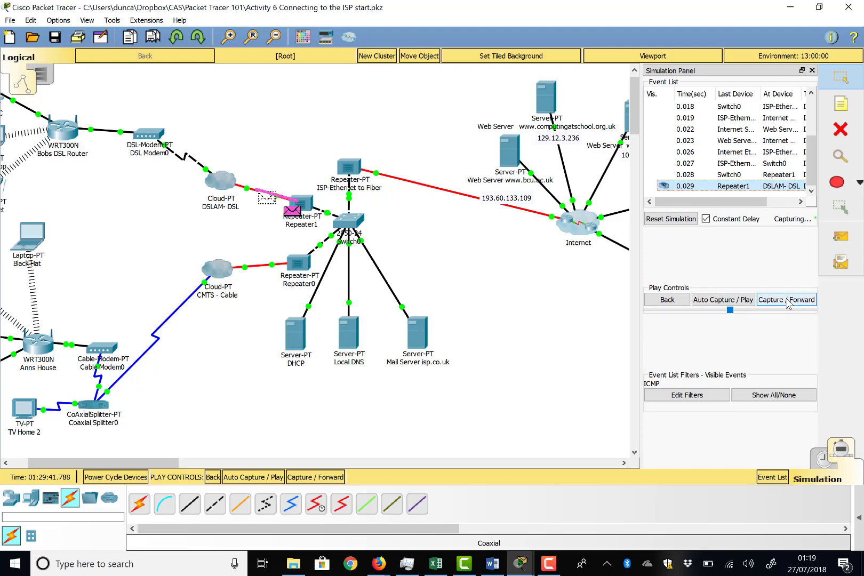
pyautogui.click(789, 301)
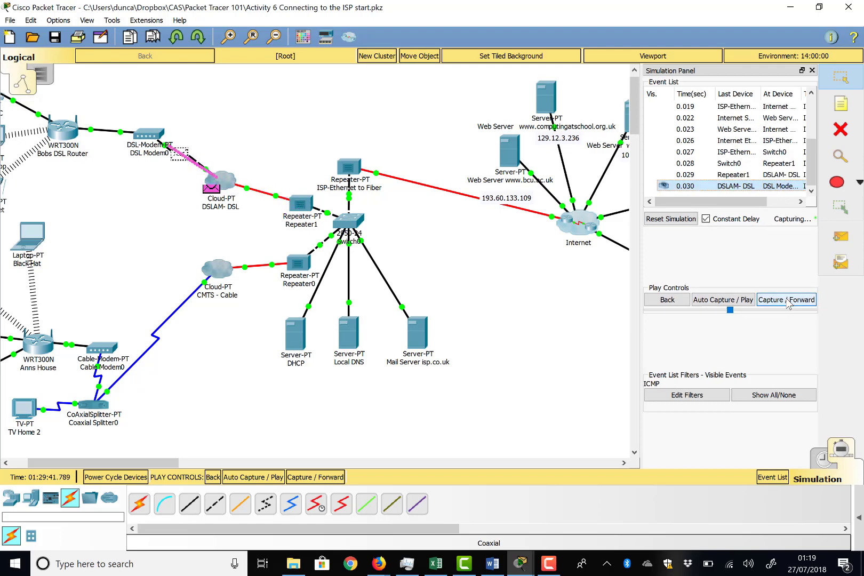
pyautogui.click(788, 302)
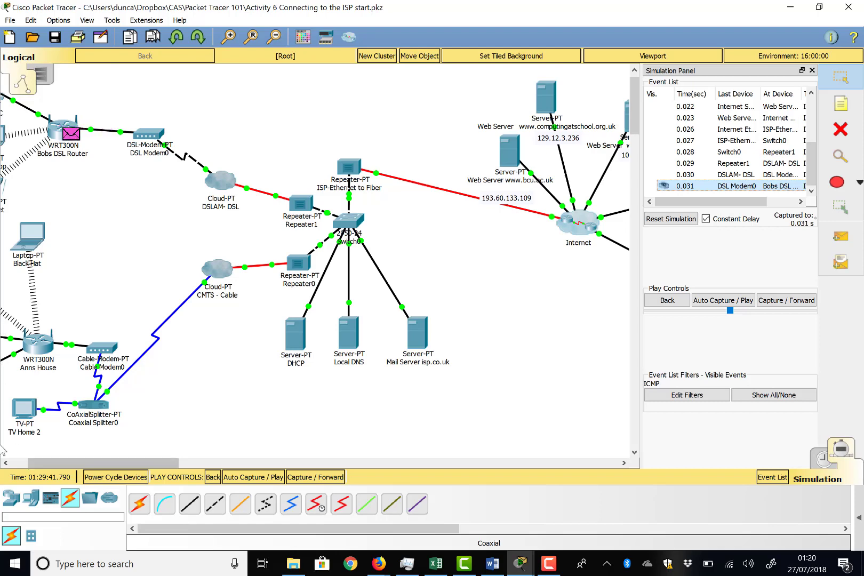
# Step: Compare the reply's inbound and outbound PDU IP addresses at Bobs DSL Router, and advance the capture one hop to Bobs PC
pyautogui.click(70, 134)
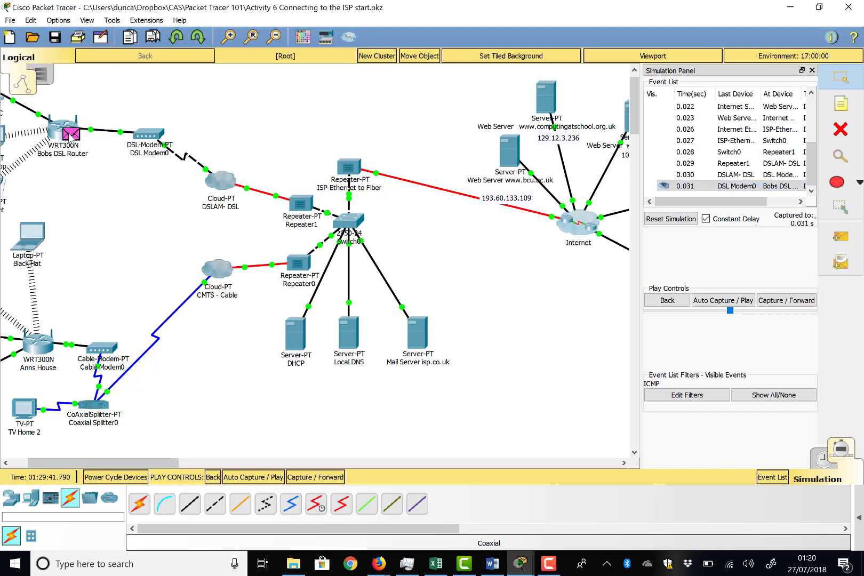
pyautogui.click(389, 118)
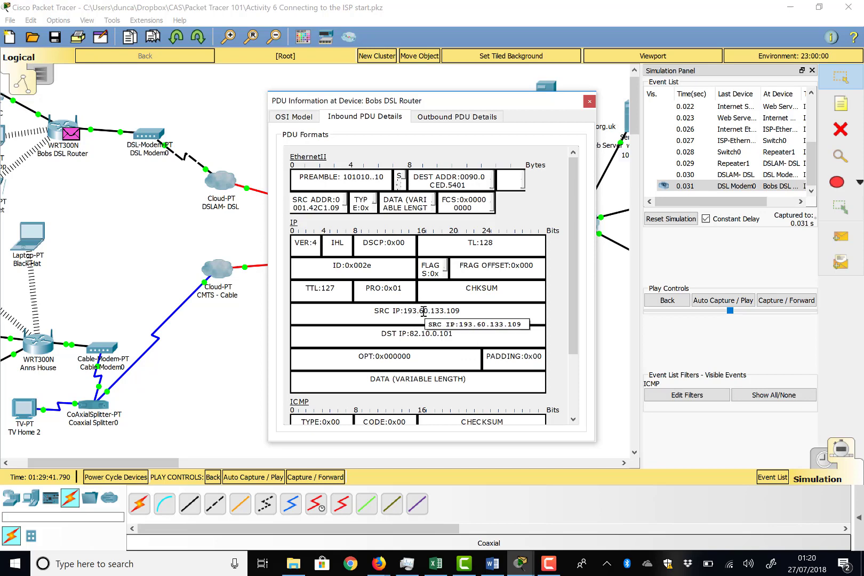
pyautogui.click(441, 118)
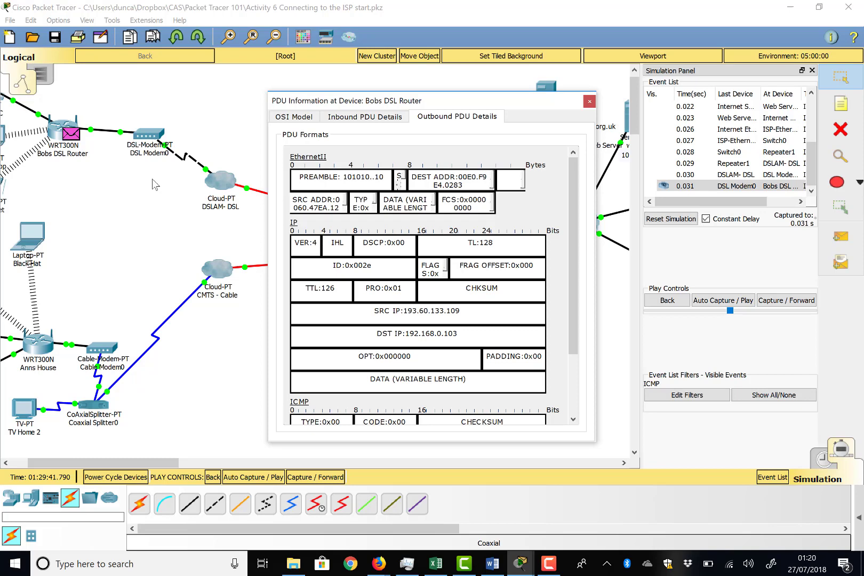
pyautogui.hscroll(-3, 152, 179)
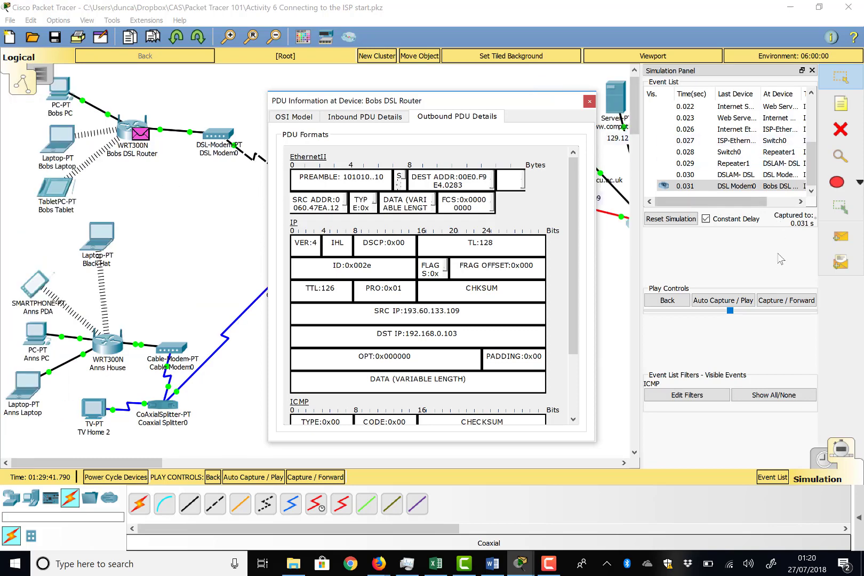
pyautogui.click(782, 301)
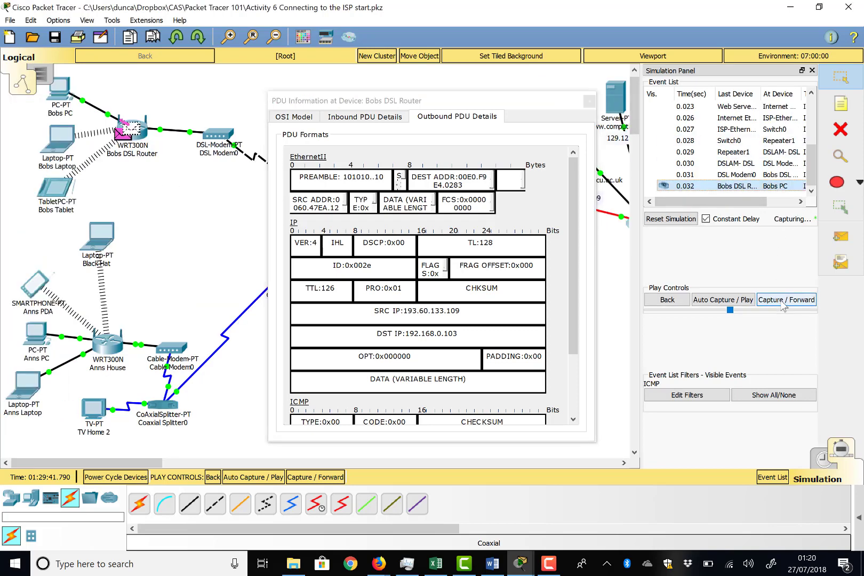